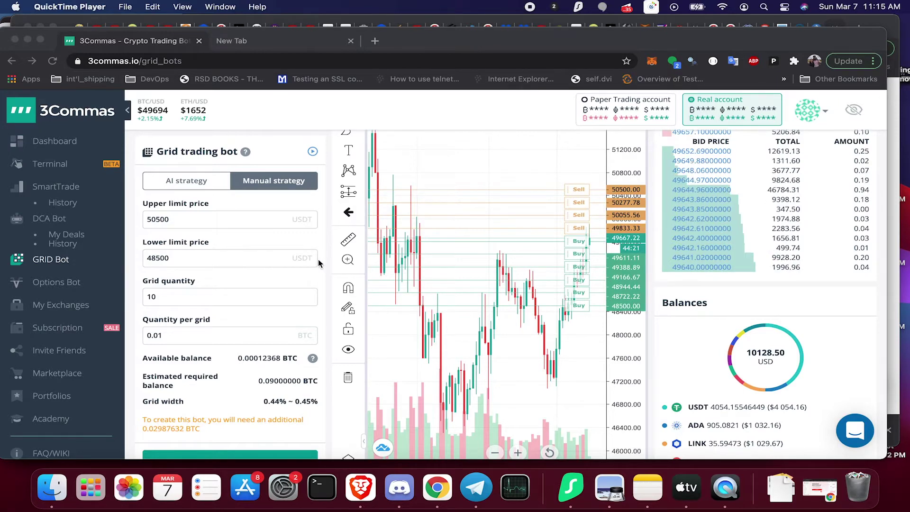
Bring Chrome forward and open the BTC/USDT bot's chart from its My Grid bots row.
scroll(322, 264, "down", 10)
scroll(322, 264, "down", 2)
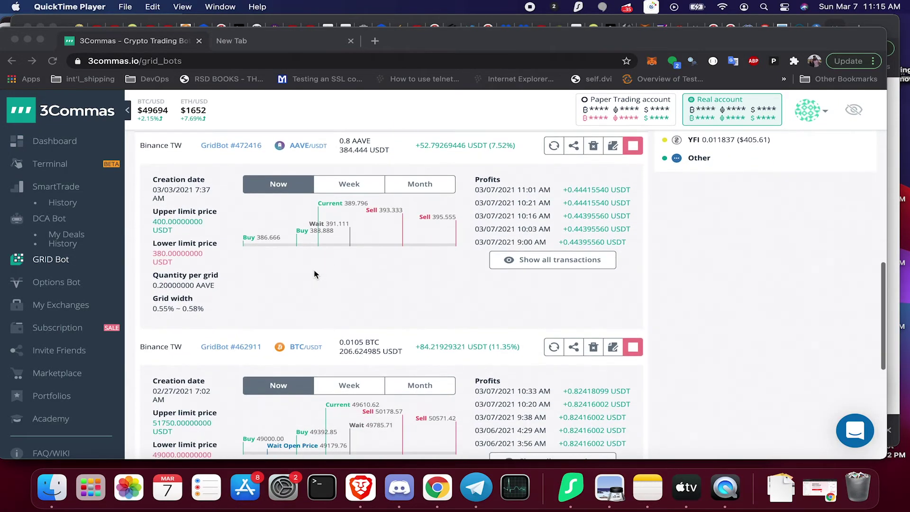
left_click(296, 348)
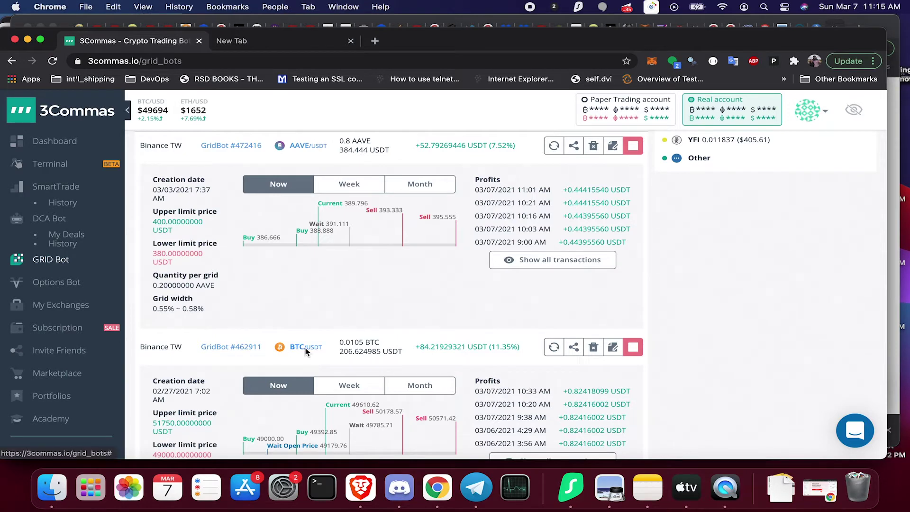
left_click(305, 348)
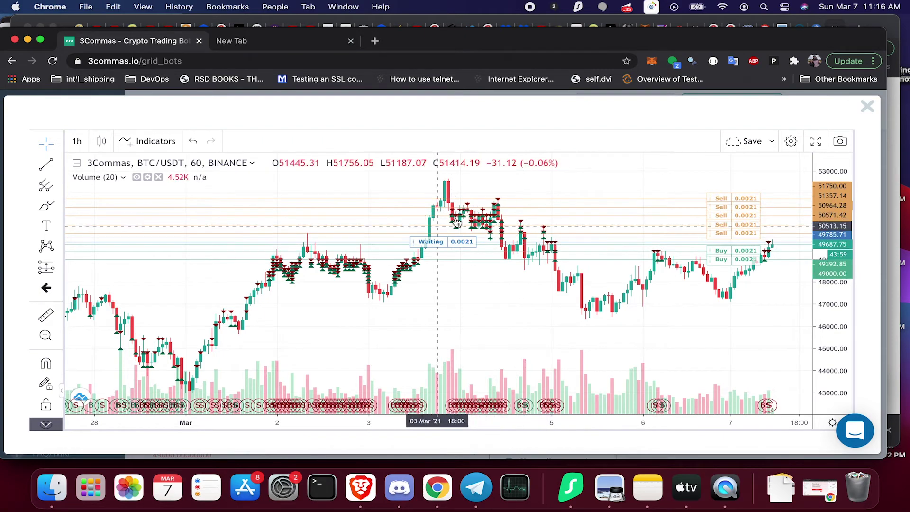
Zoom the chart in and inspect the buy and sell trade markers around 4 March.
scroll(466, 220, "up", 5)
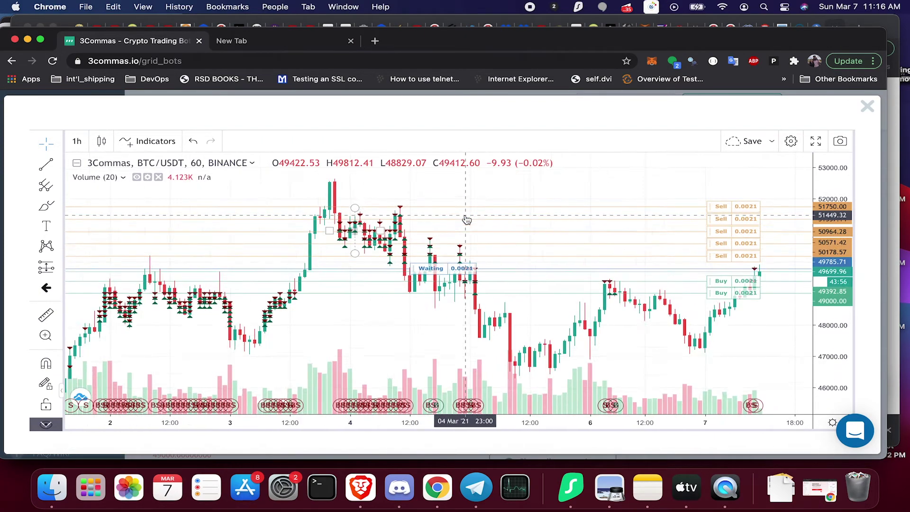
scroll(370, 211, "up", 2)
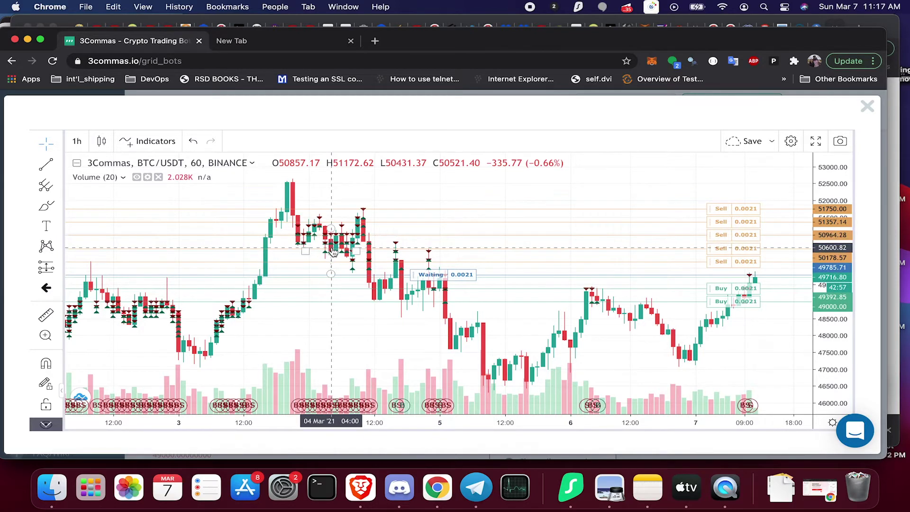
left_click(333, 251)
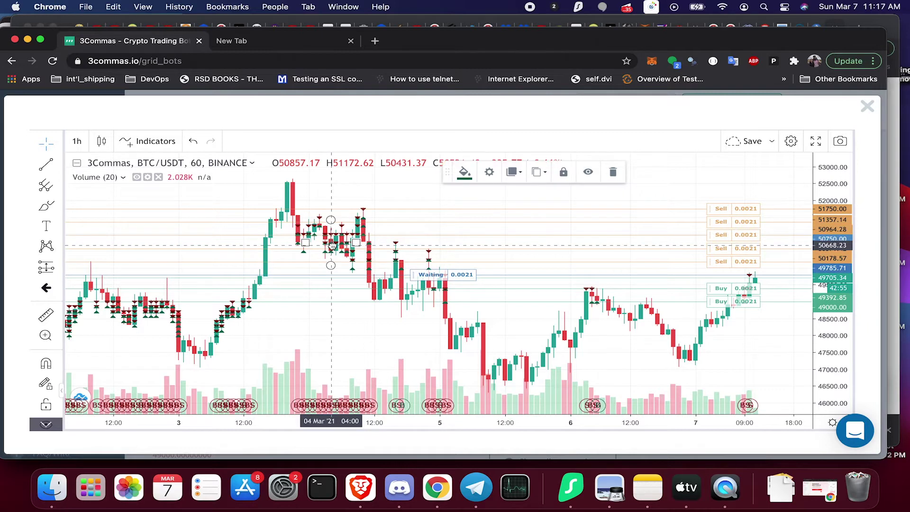
left_click(439, 234)
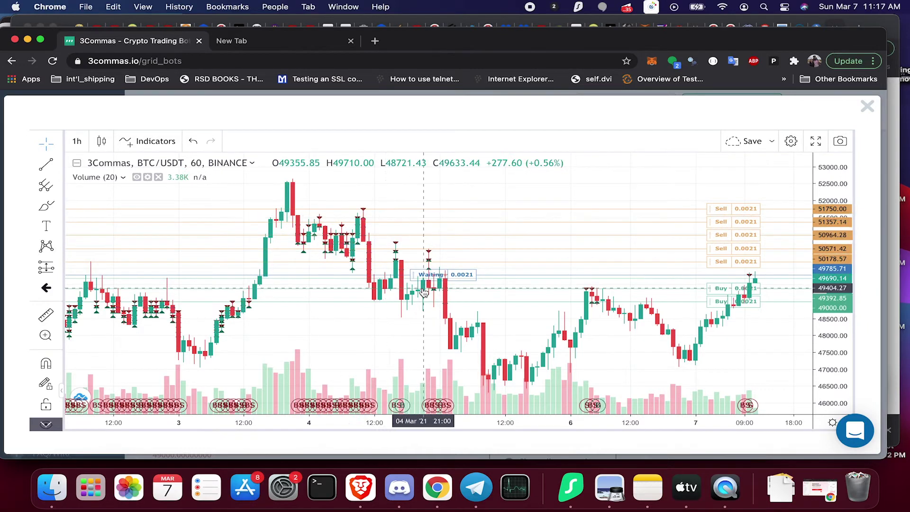
Close the BTC/USDT chart and scroll back to the bot's row in the Grid Bot list.
left_click(868, 107)
scroll(246, 313, "up", 5)
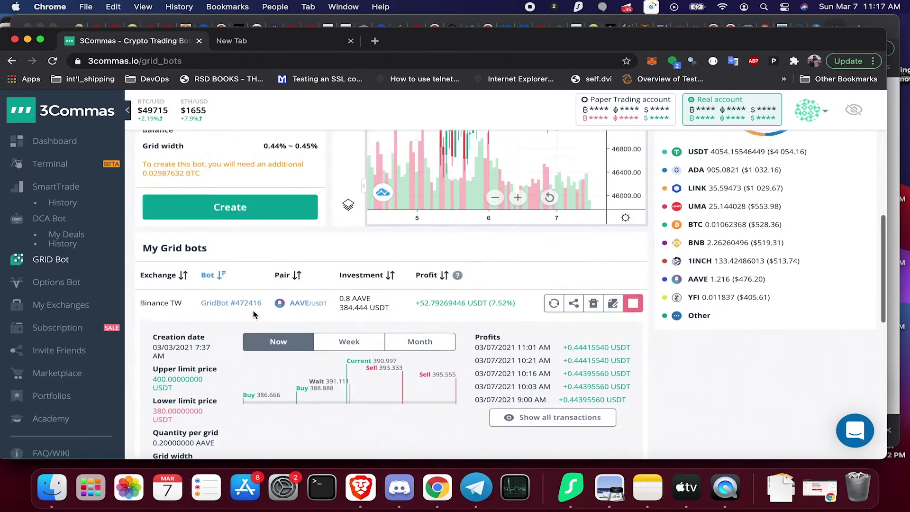
scroll(329, 250, "up", 3)
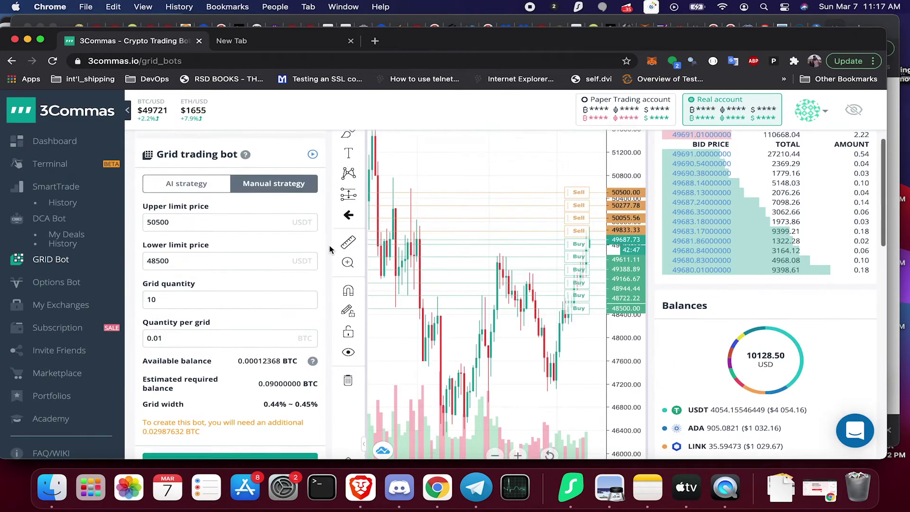
scroll(329, 250, "up", 1)
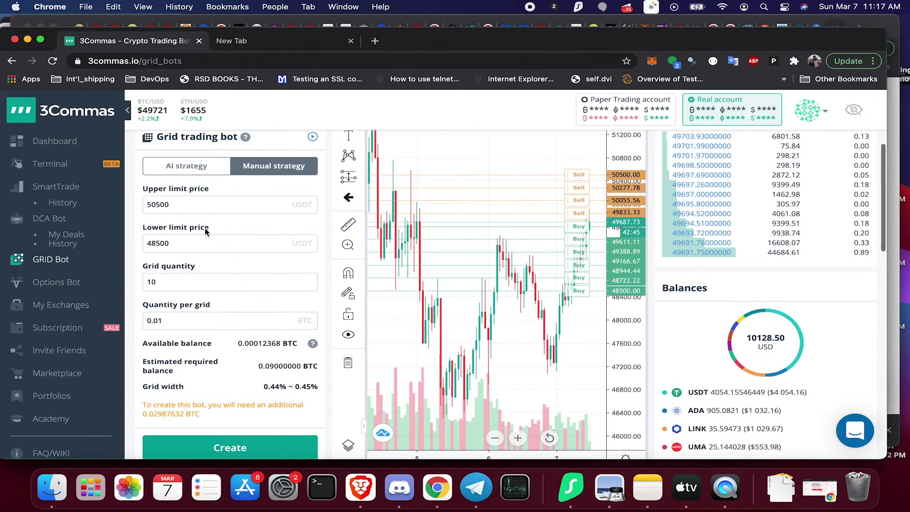
scroll(309, 264, "down", 7)
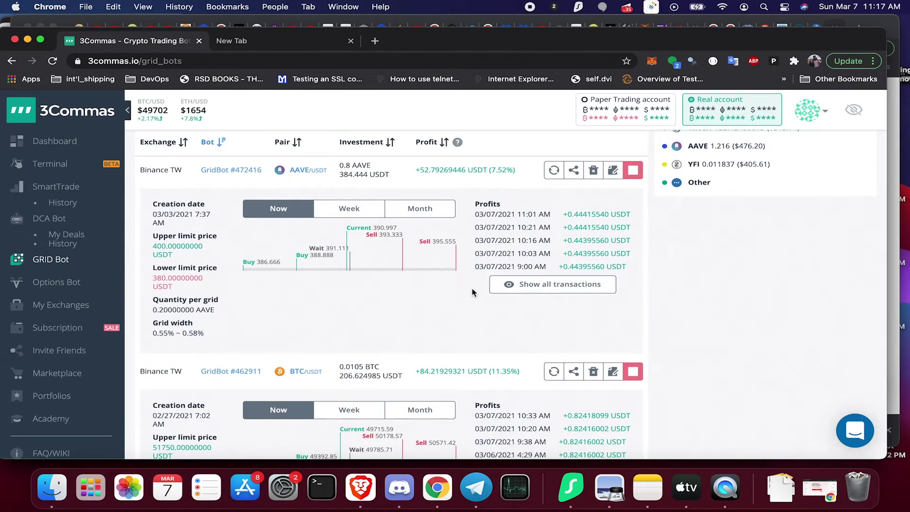
scroll(469, 308, "down", 1)
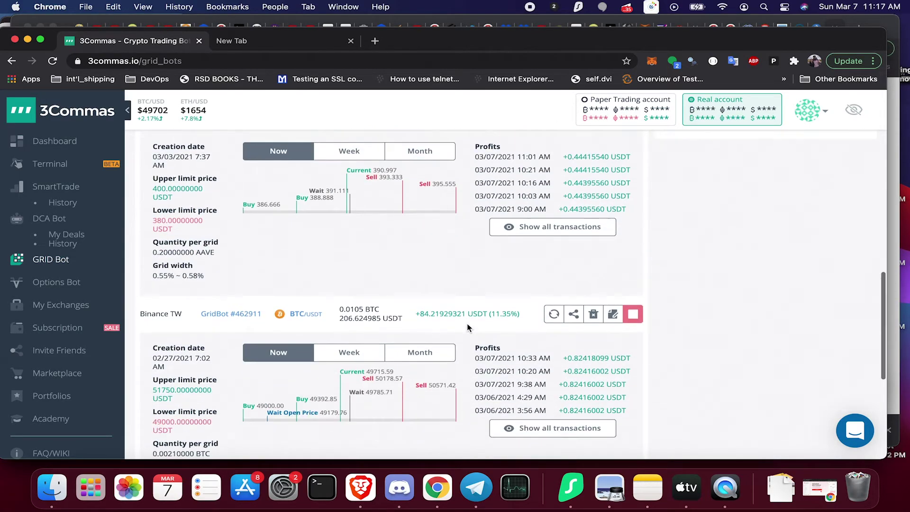
Open the BTC/USDT bot's edit form and check its current grid width.
left_click(613, 315)
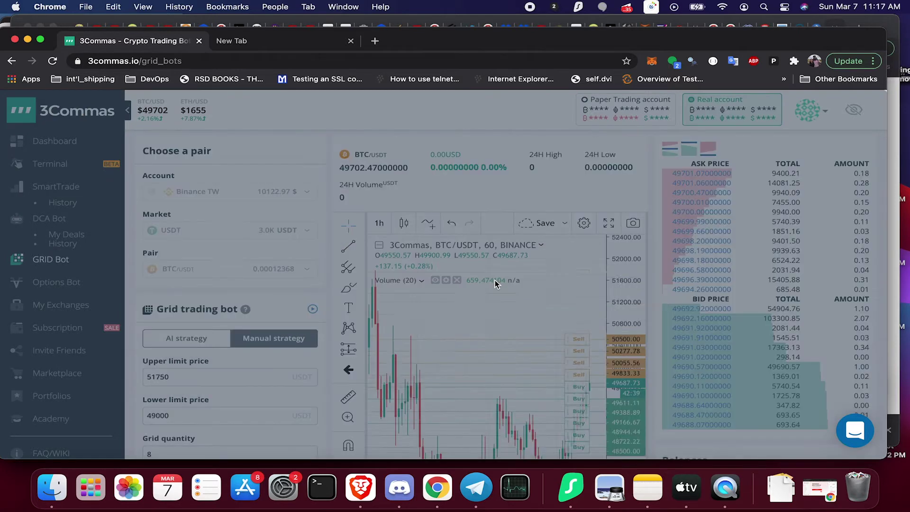
scroll(329, 281, "down", 1)
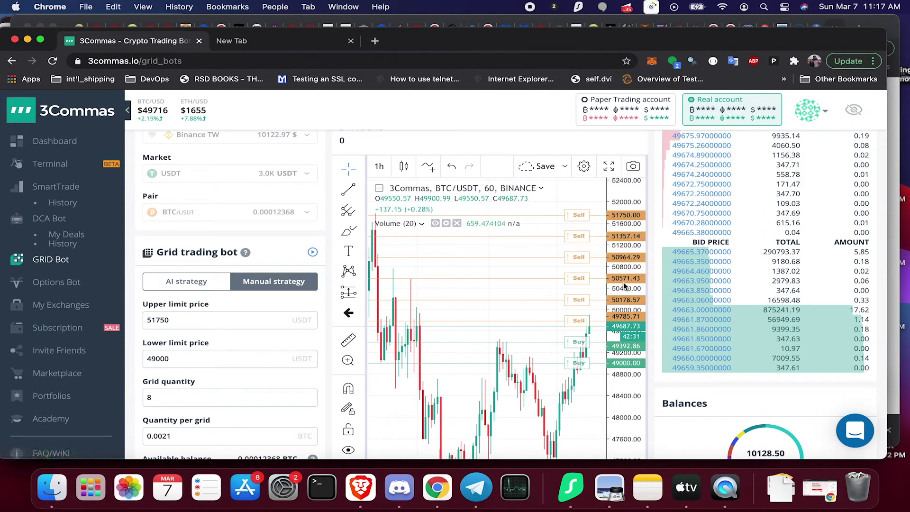
scroll(308, 375, "down", 3)
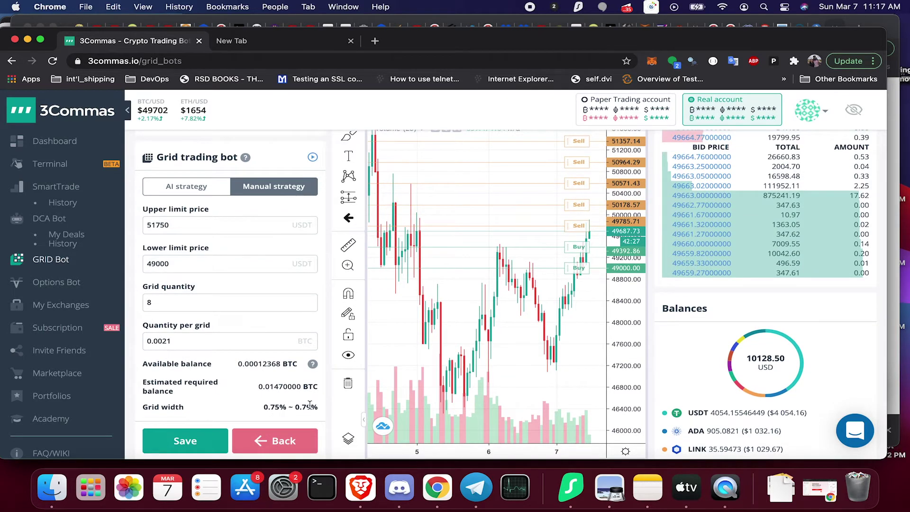
left_click_drag(321, 410, 263, 414)
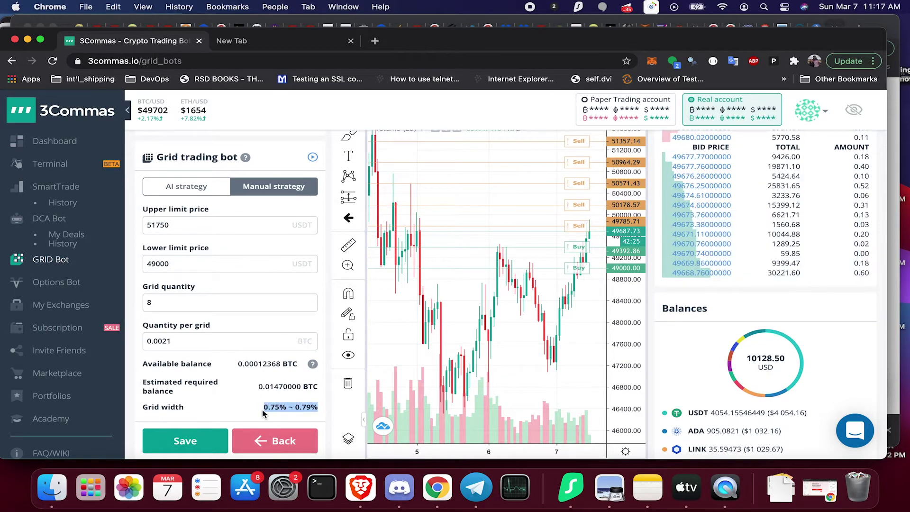
Change the upper limit price from 51750 to 51000 USDT.
left_click(163, 224)
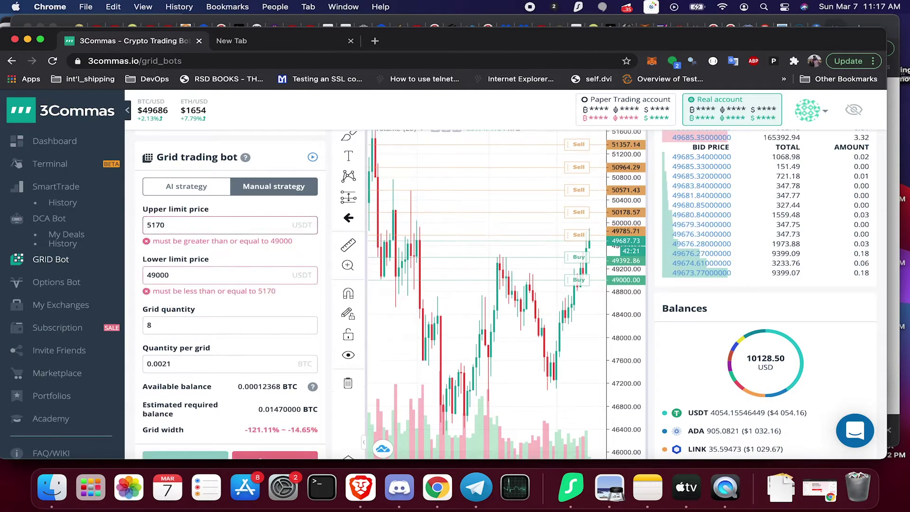
key("BackSpace")
key("BackSpace")
type("000")
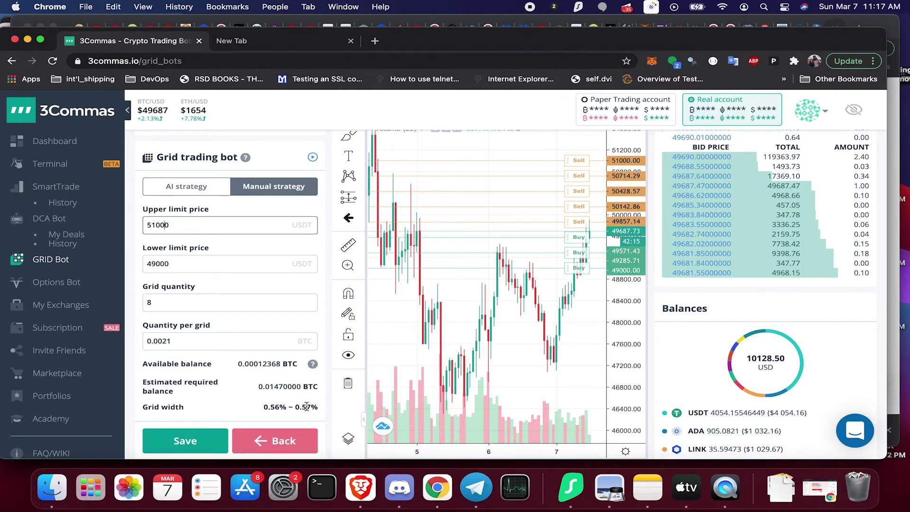
scroll(338, 409, "down", 1)
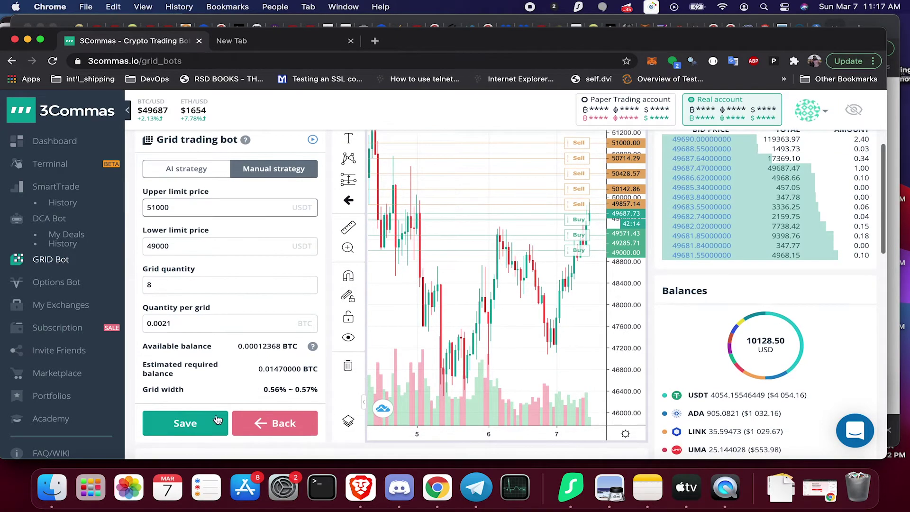
Save the bot with its 49000–51000 range and dismiss the success confirmation.
left_click(189, 425)
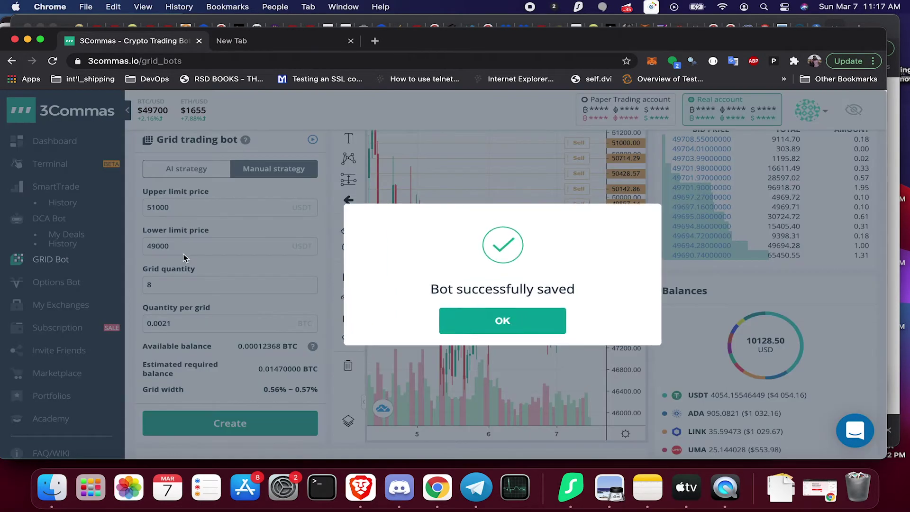
left_click(528, 320)
left_click(180, 246)
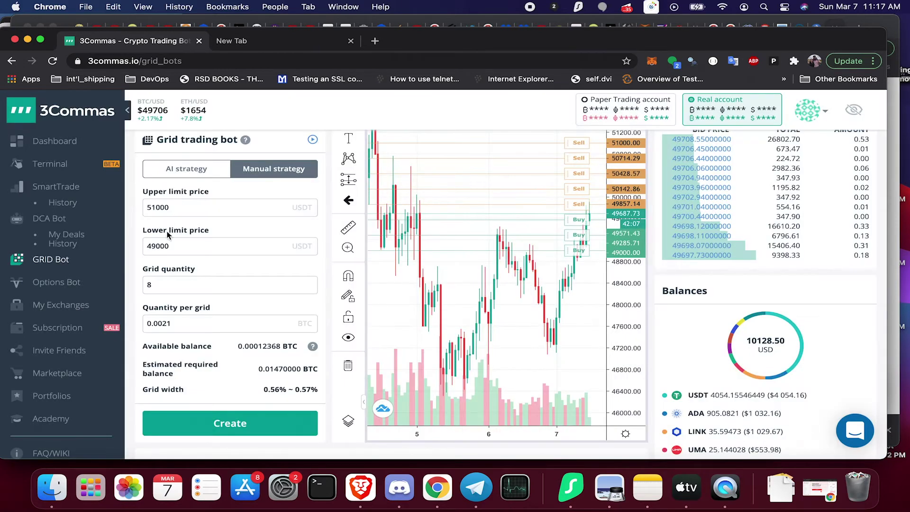
left_click(195, 207)
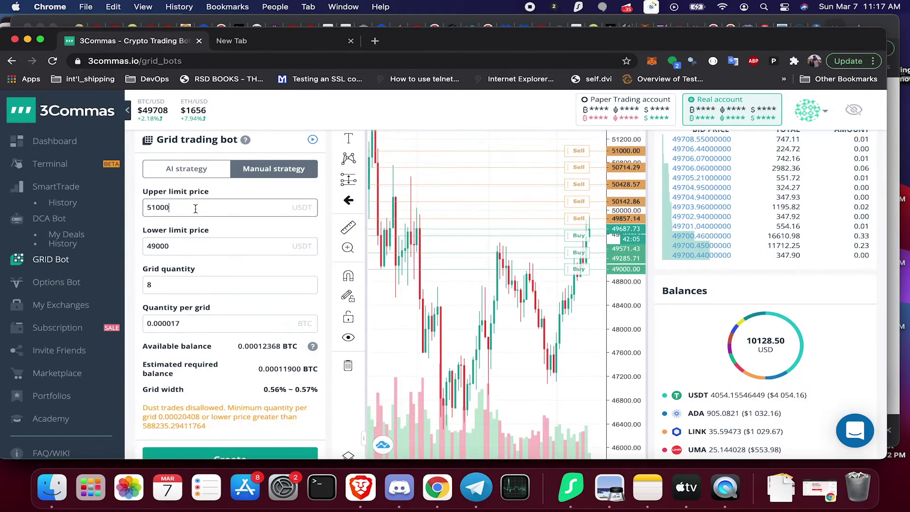
left_click(184, 244)
left_click(183, 206)
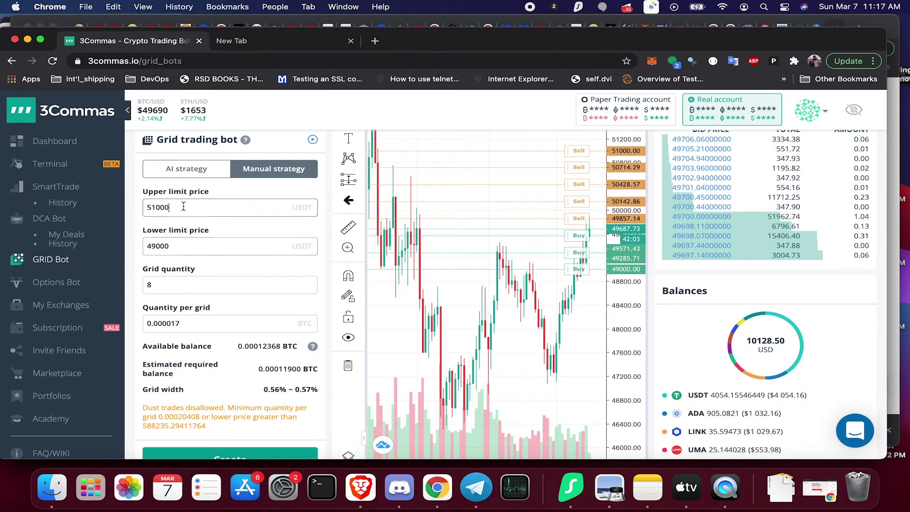
Reopen the updated BTC/USDT bot's price chart from My Grid bots.
scroll(326, 305, "down", 15)
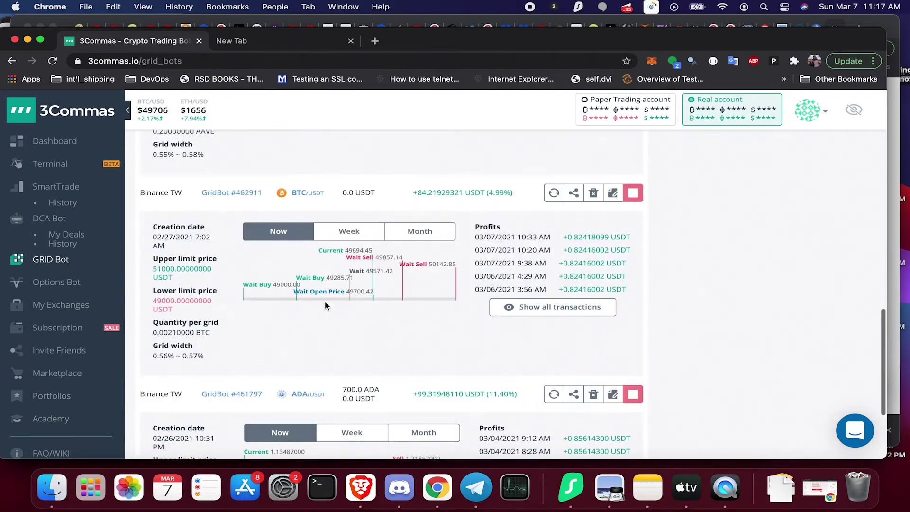
scroll(325, 305, "down", 3)
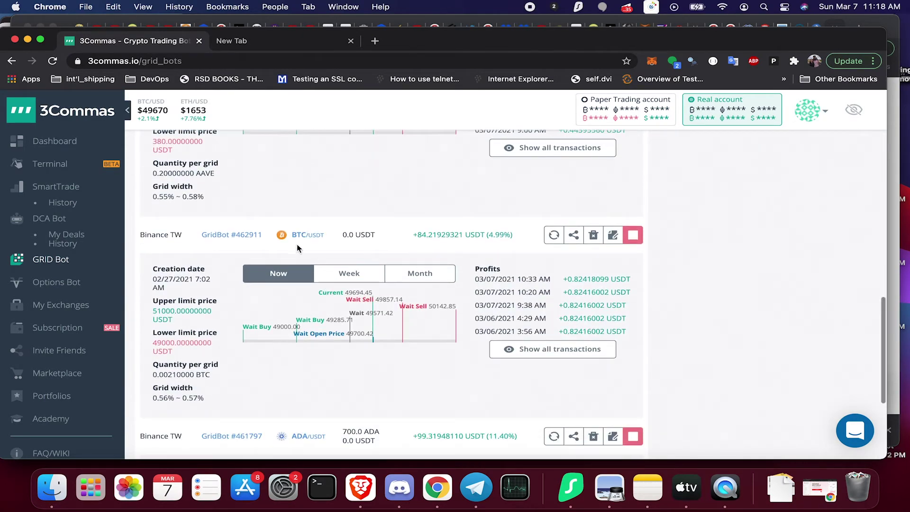
left_click(307, 236)
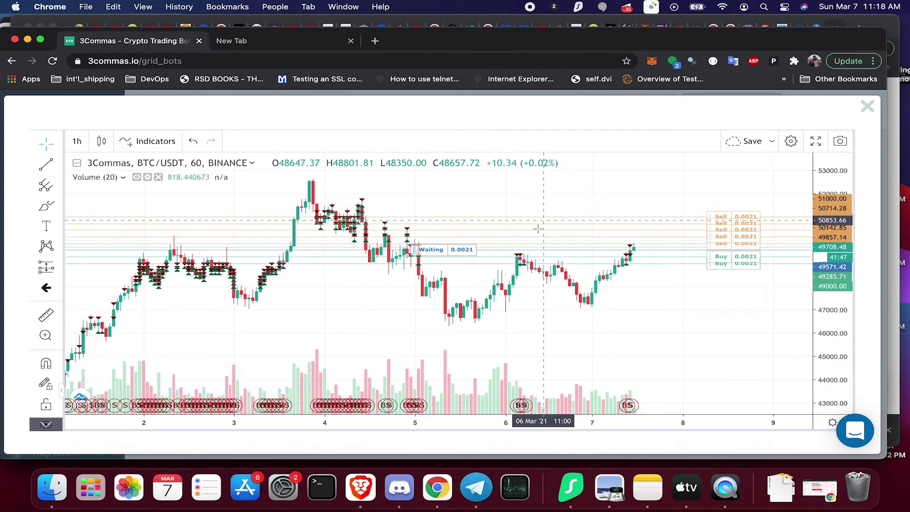
Draw a horizontal line on the chart at about 47281.
left_click(60, 165)
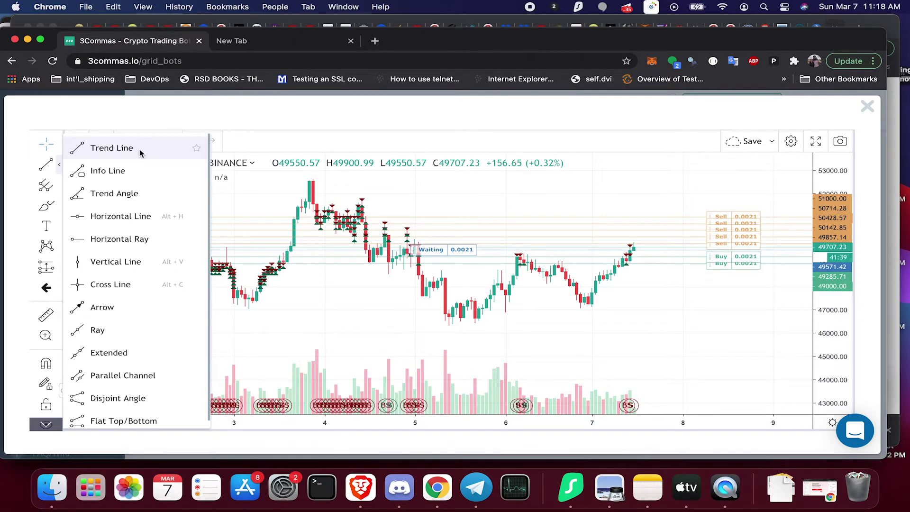
left_click(121, 216)
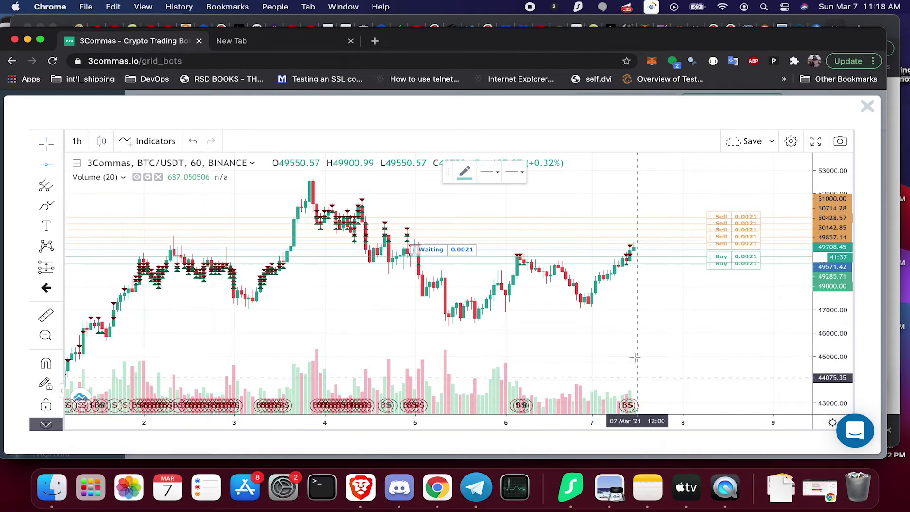
left_click(642, 306)
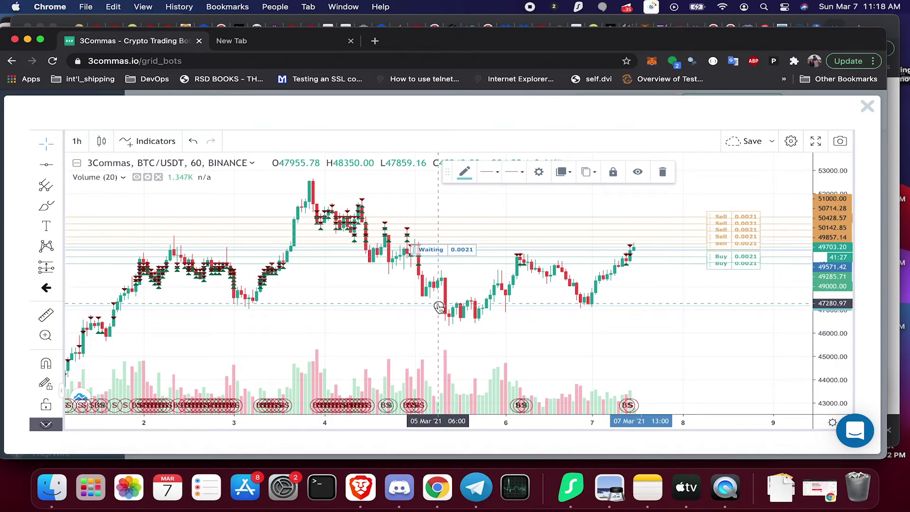
left_click_drag(438, 305, 439, 304)
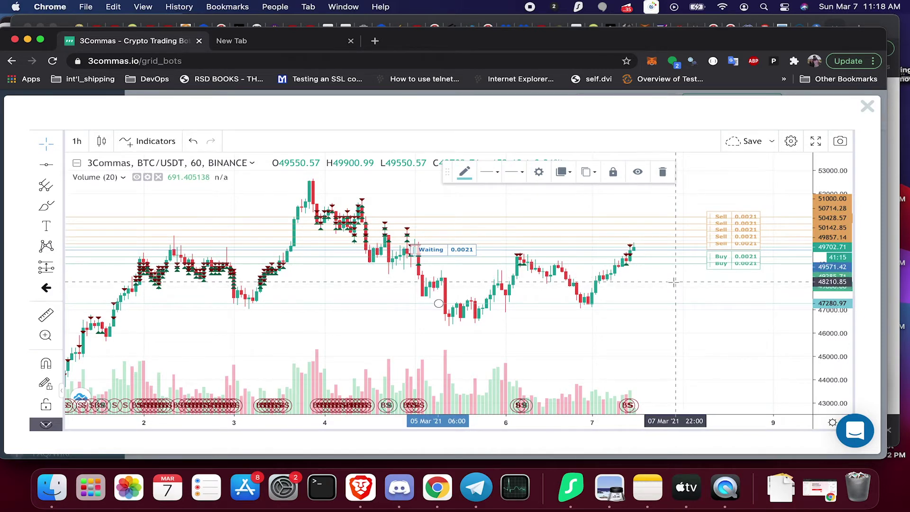
Add horizontal lines at about 48186 and 50217, then close the chart.
left_click(46, 165)
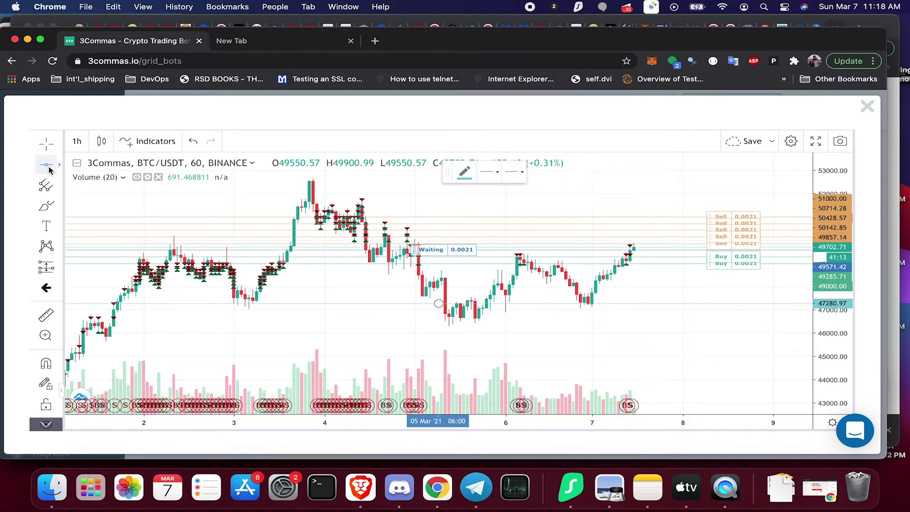
left_click(661, 282)
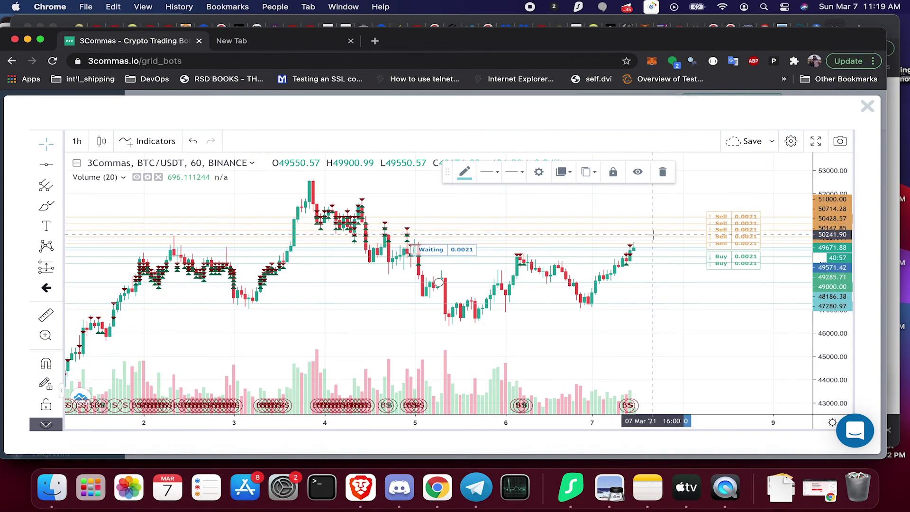
left_click(46, 164)
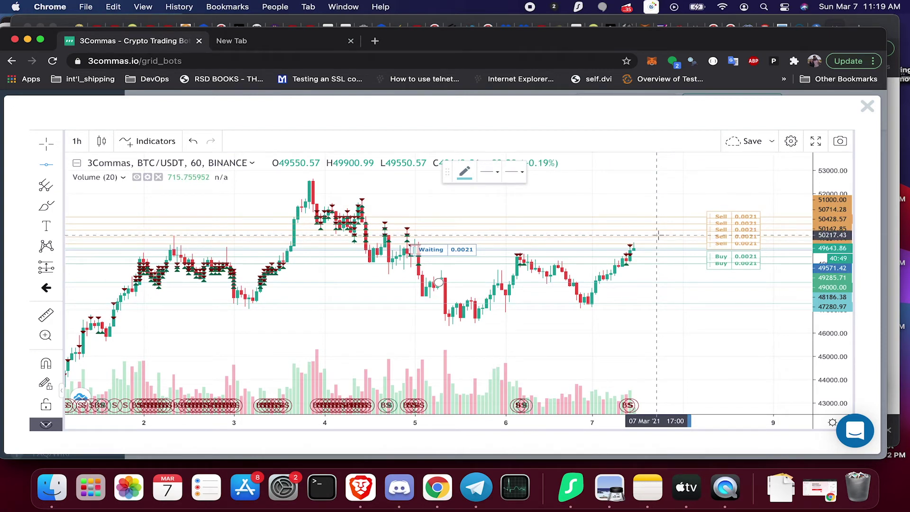
left_click(658, 235)
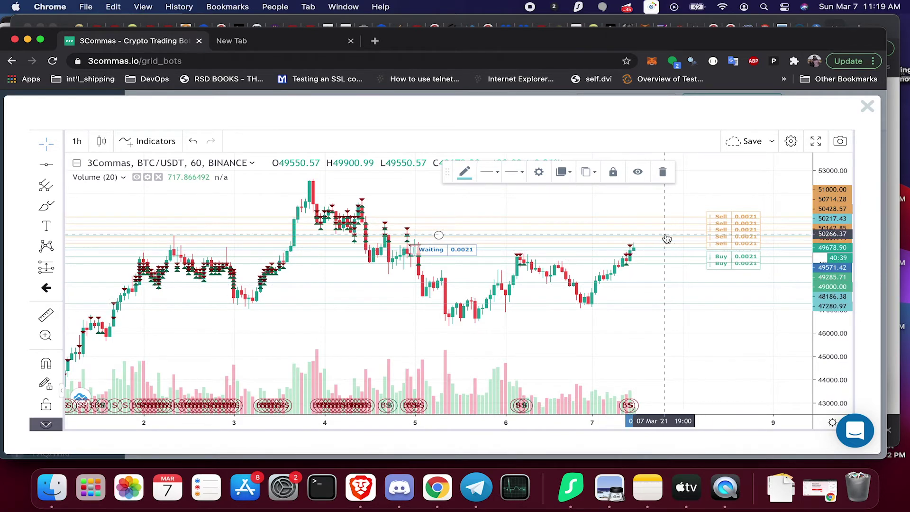
left_click(871, 105)
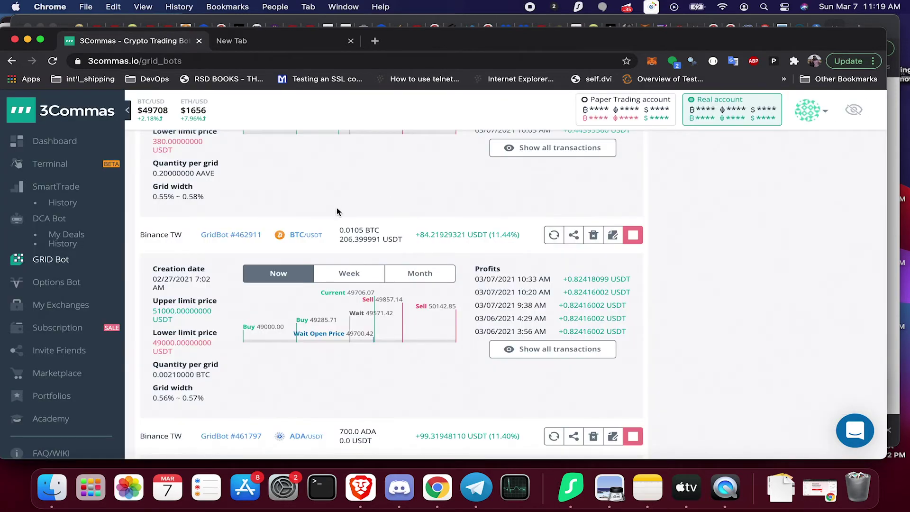
Open the BTC/USDT bot's settings and change the lower limit from 49000 to 48000.
scroll(338, 212, "up", 2)
left_click(612, 284)
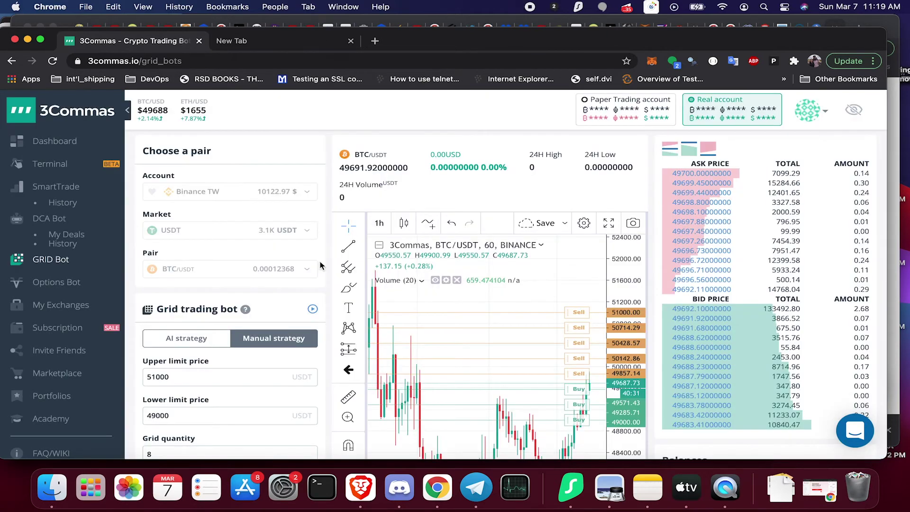
scroll(320, 265, "down", 2)
left_click(174, 372)
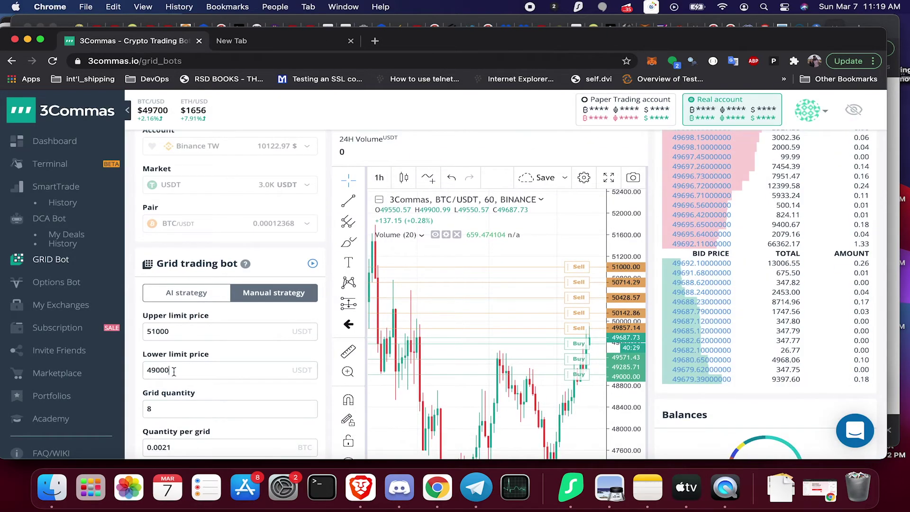
scroll(321, 384, "down", 1)
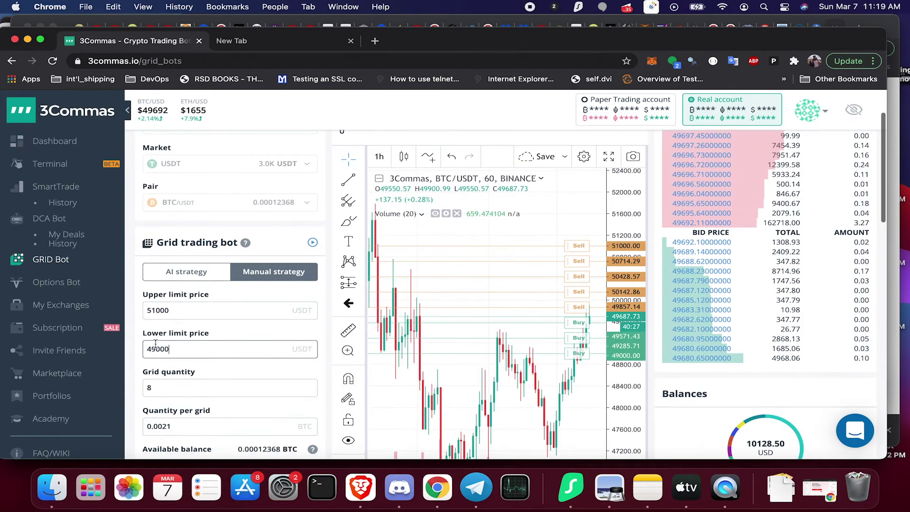
left_click(155, 349)
key("BackSpace")
type("8")
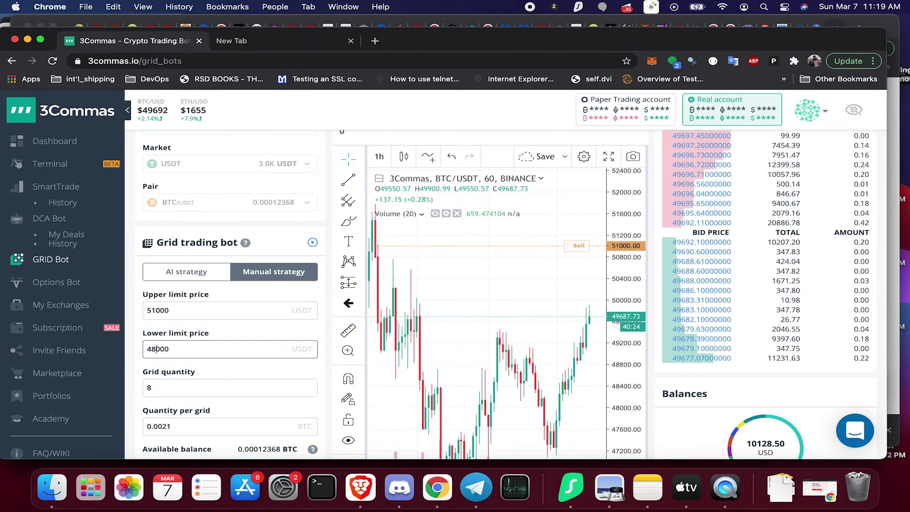
Correct the upper limit price back to 51000 USDT.
left_click(155, 311)
key("BackSpace")
type("0")
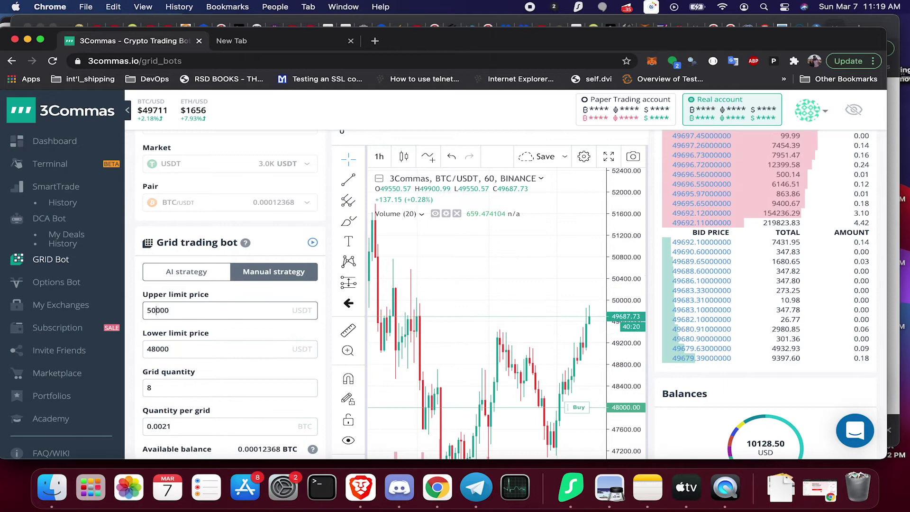
key("BackSpace")
type("1")
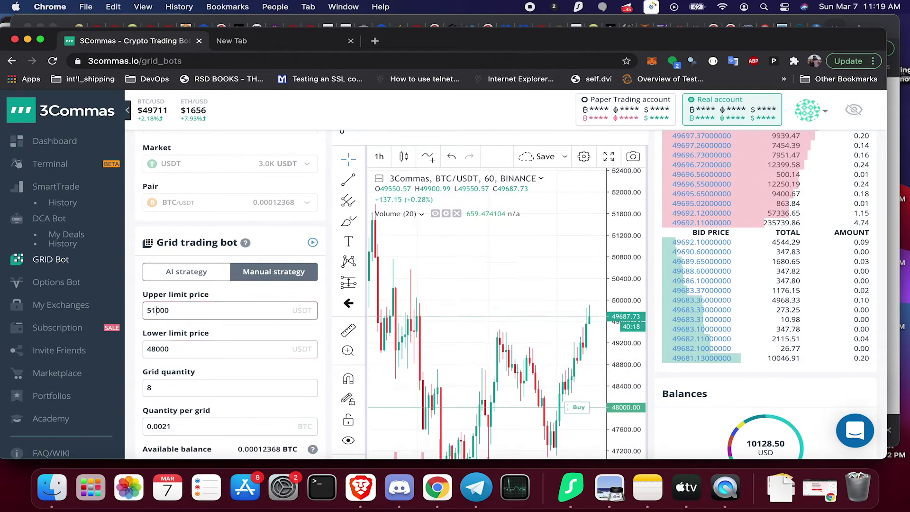
scroll(328, 346, "down", 2)
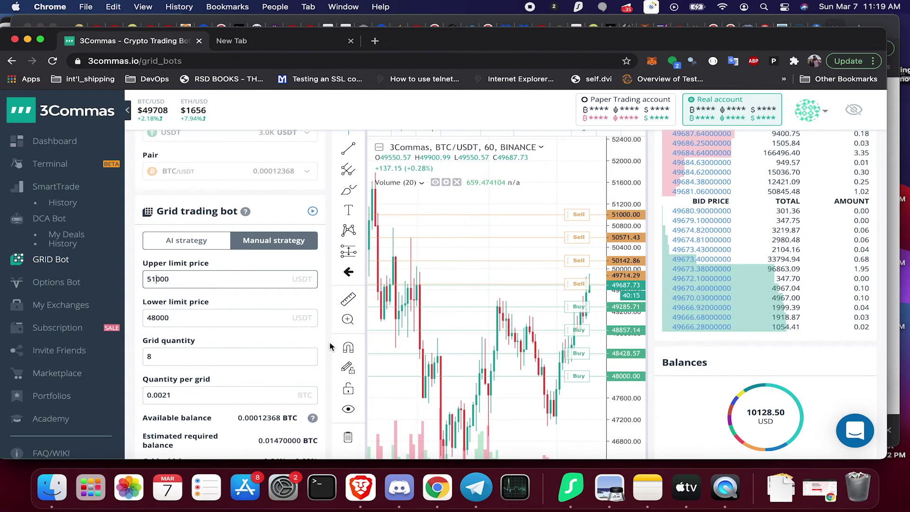
scroll(330, 346, "down", 4)
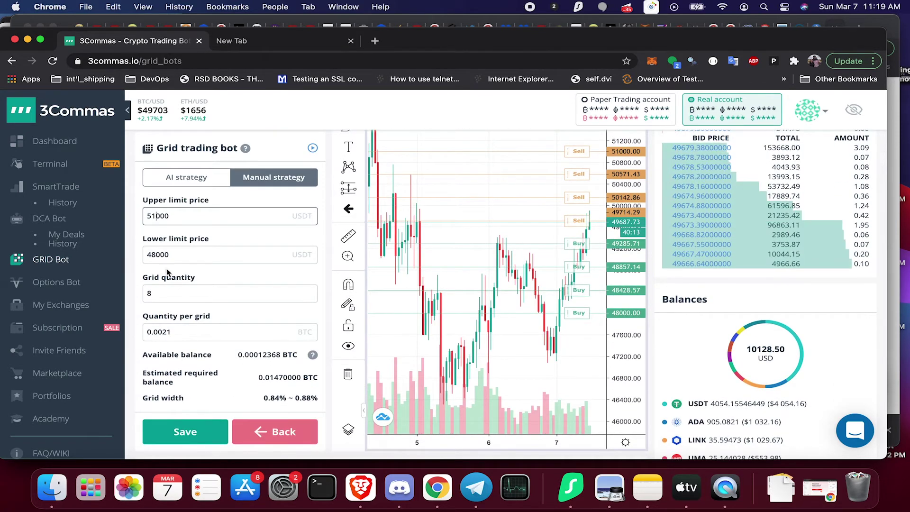
Change the grid quantity from 8 to 10 grids.
left_click(171, 294)
key("BackSpace")
type("10")
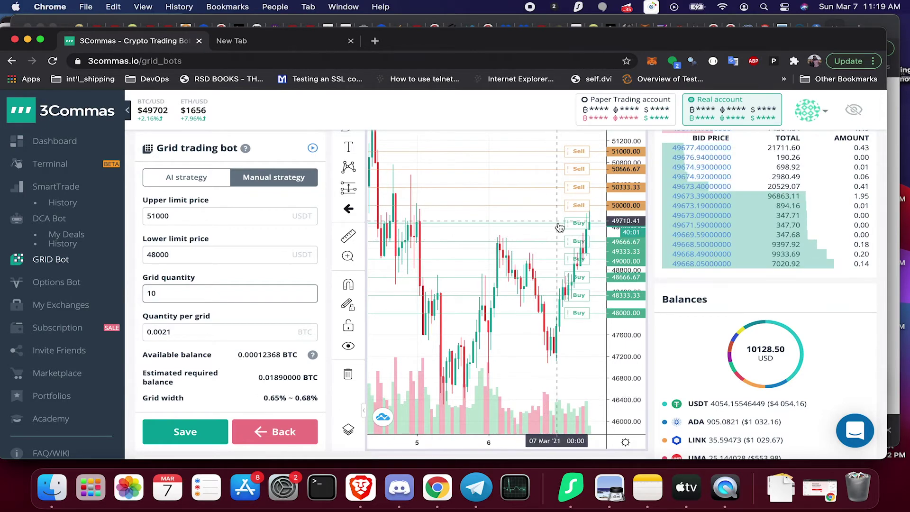
left_click(201, 328)
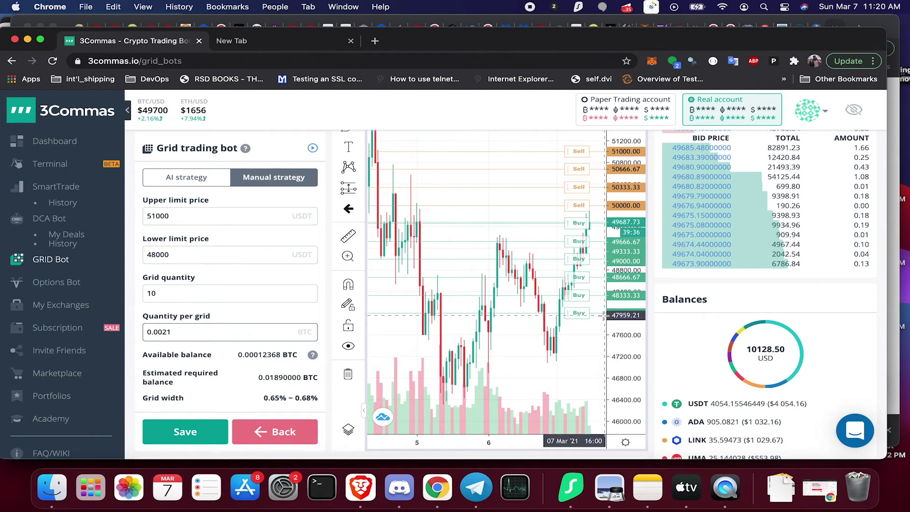
Enter 0.01 BTC as the quantity per grid, for a 0.09 BTC required balance.
key("BackSpace")
key("BackSpace")
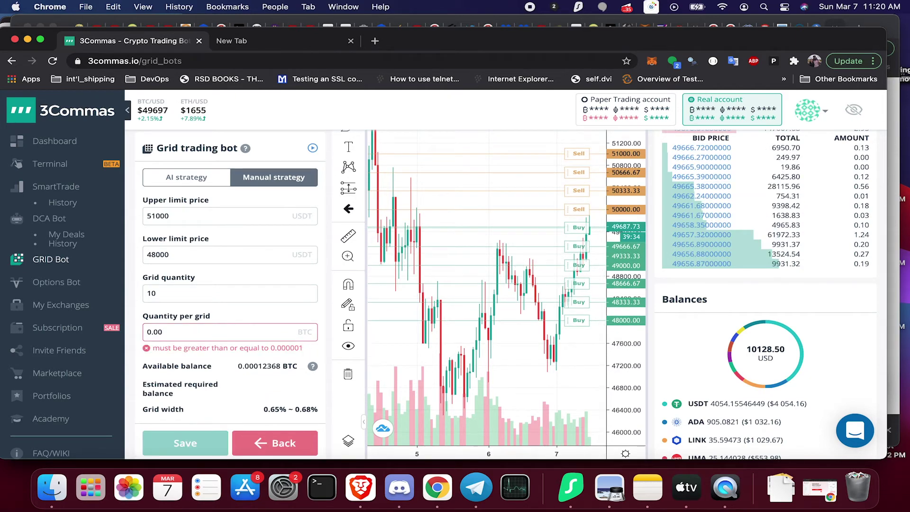
type("1")
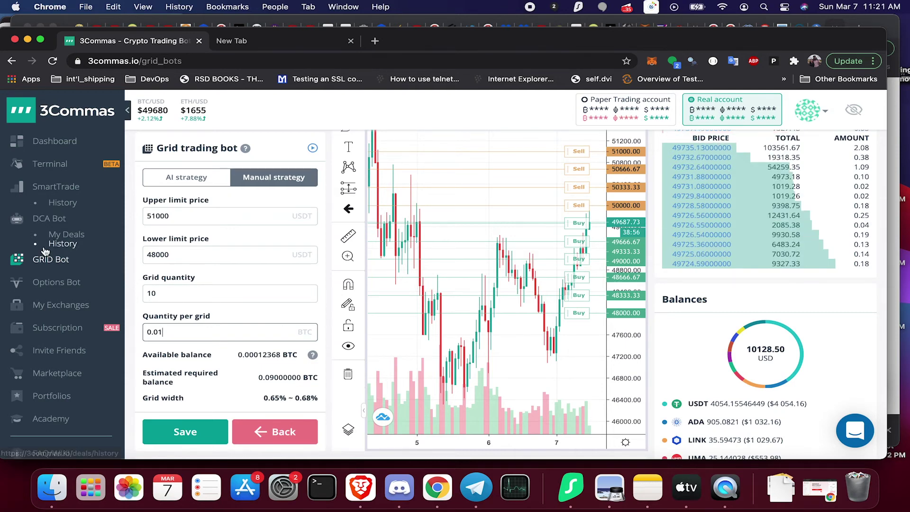
left_click(164, 293)
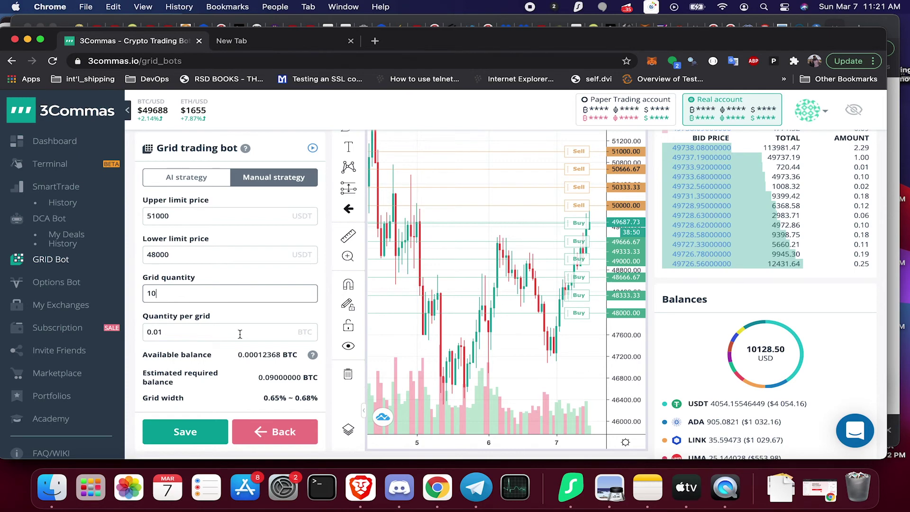
Save the edited BTC/USDT bot settings and scroll through the Grid Bot list.
left_click(163, 439)
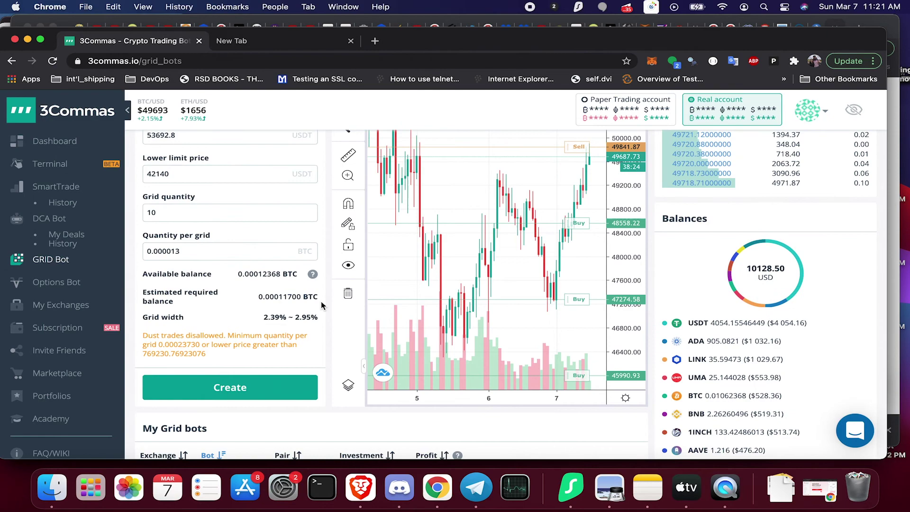
scroll(322, 305, "down", 3)
scroll(321, 305, "up", 5)
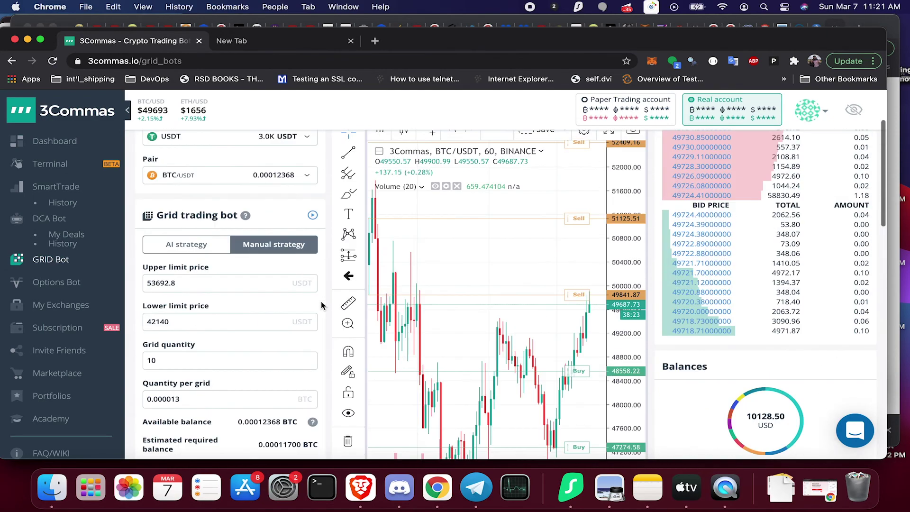
scroll(321, 306, "down", 15)
scroll(322, 305, "up", 1)
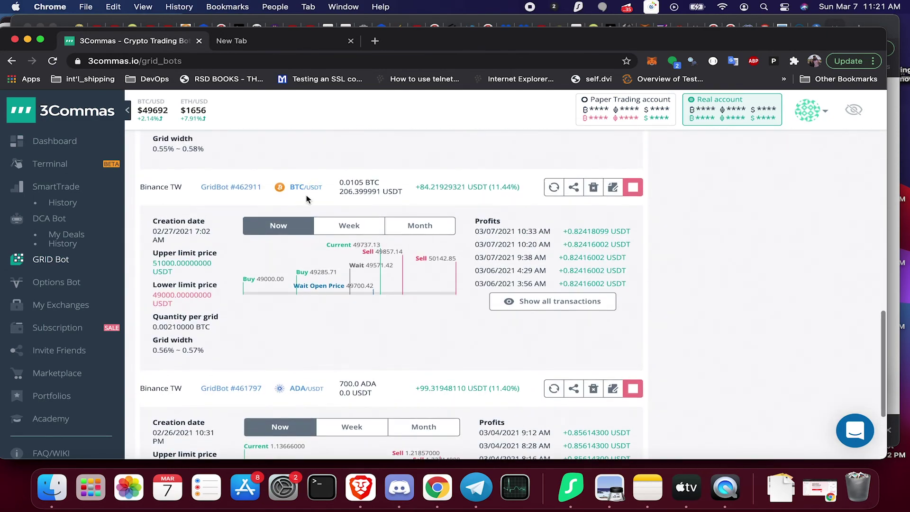